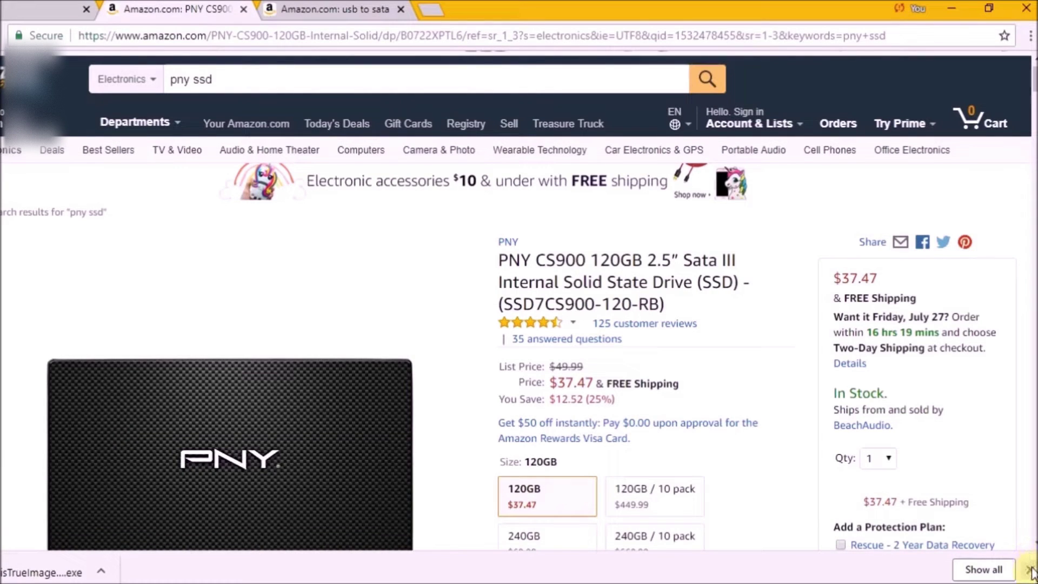
- Scroll the SSD listing and select the 'Acronis True Image HD 2017 data migration software included' bullet
{"action": "scroll", "coordinate": [1034, 546], "scroll_direction": "down", "scroll_amount": 1}
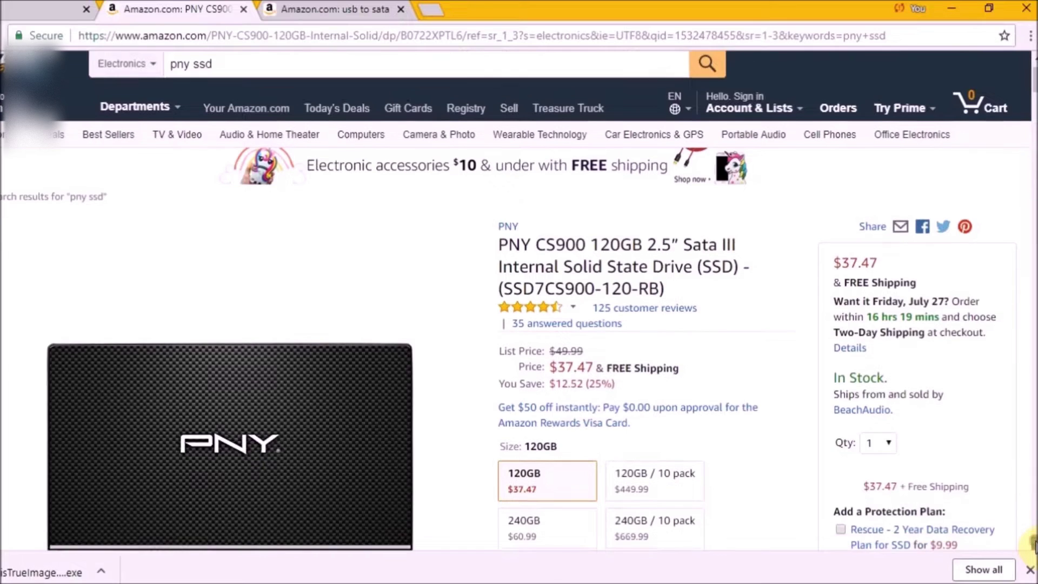
{"action": "scroll", "coordinate": [1034, 545], "scroll_direction": "down", "scroll_amount": 1}
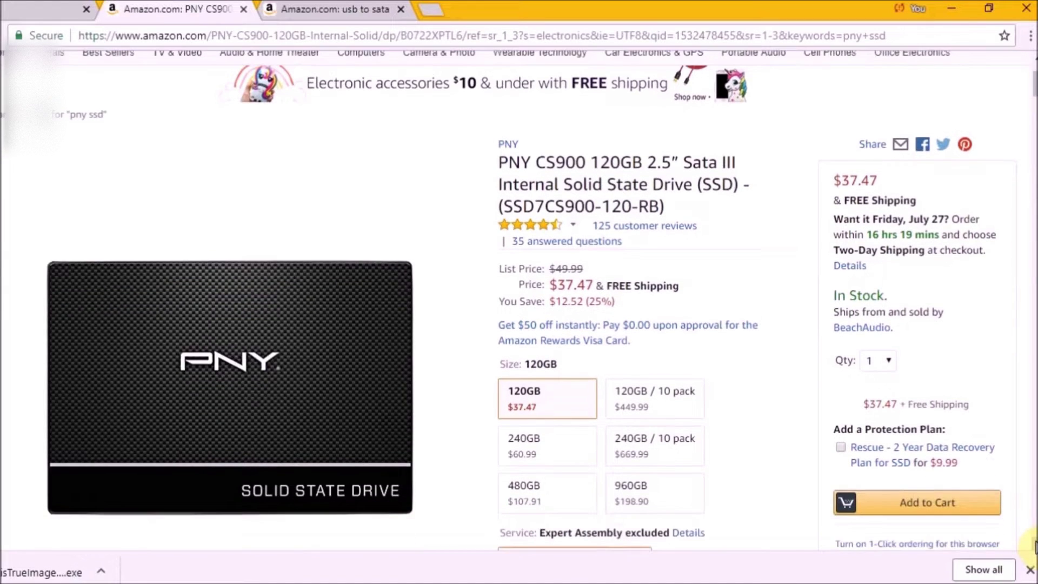
{"action": "scroll", "coordinate": [1033, 546], "scroll_direction": "down", "scroll_amount": 1}
{"action": "scroll", "coordinate": [1034, 545], "scroll_direction": "down", "scroll_amount": 2}
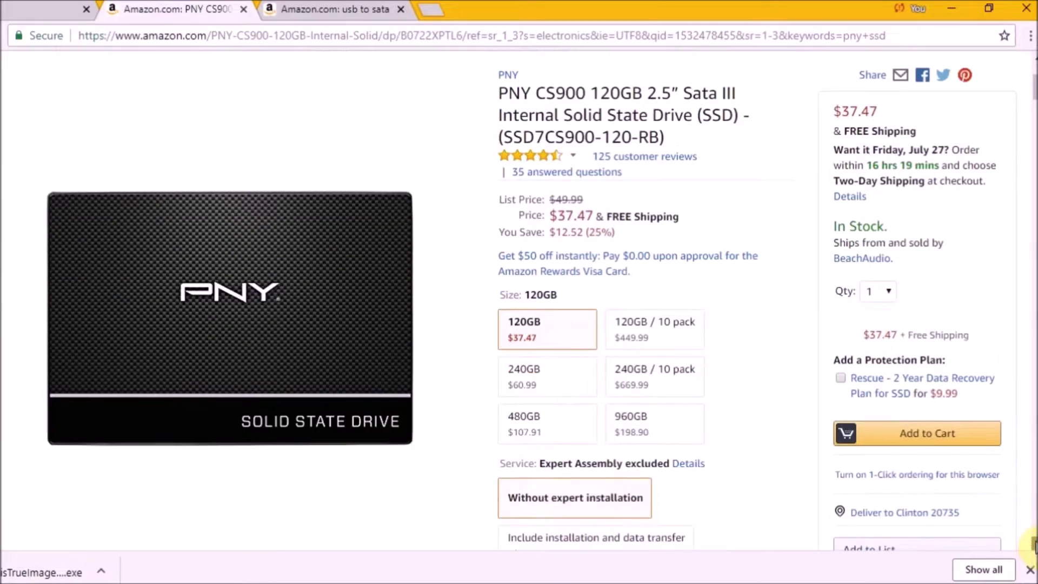
{"action": "scroll", "coordinate": [1034, 545], "scroll_direction": "down", "scroll_amount": 4}
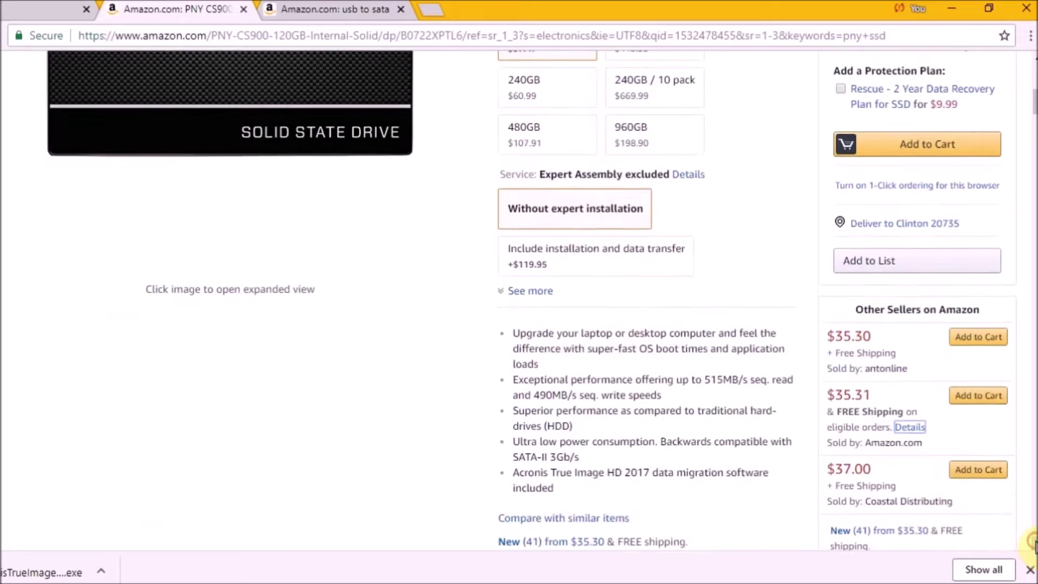
{"action": "scroll", "coordinate": [1034, 543], "scroll_direction": "down", "scroll_amount": 8}
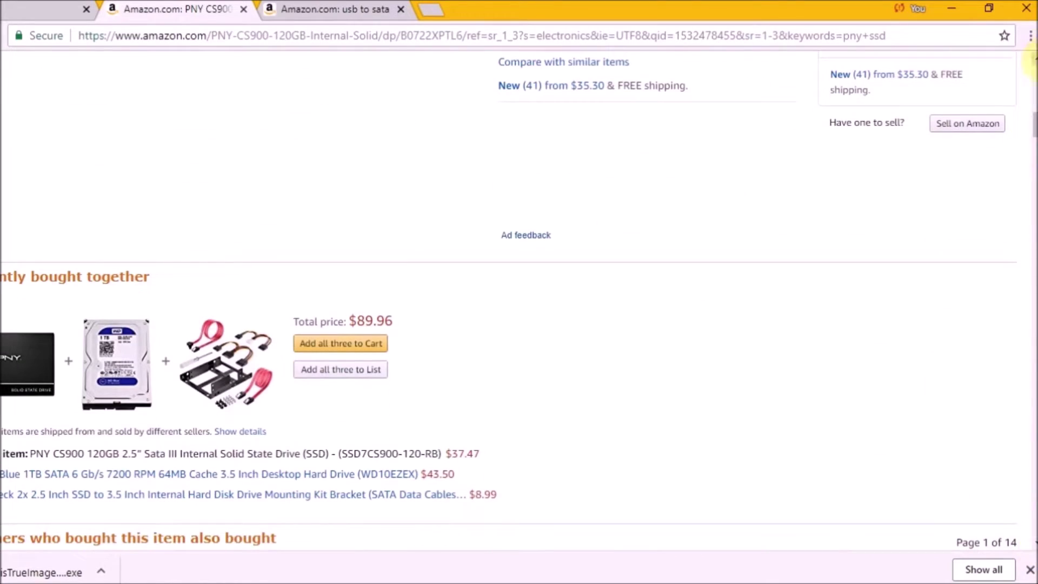
{"action": "left_click", "coordinate": [1034, 56]}
{"action": "scroll", "coordinate": [1031, 59], "scroll_direction": "up", "scroll_amount": 8}
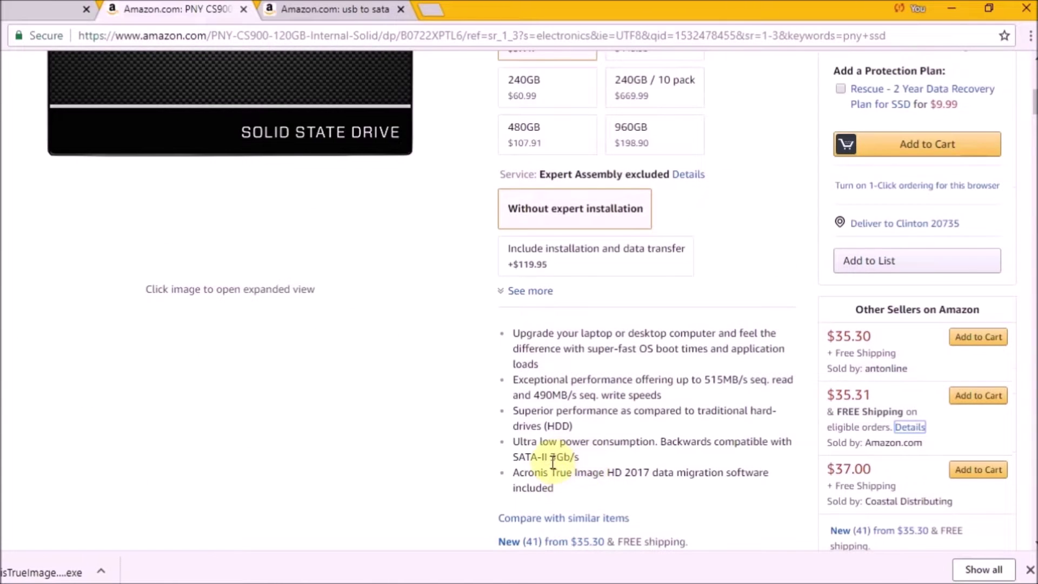
{"action": "left_click_drag", "start_coordinate": [520, 472], "coordinate": [619, 483]}
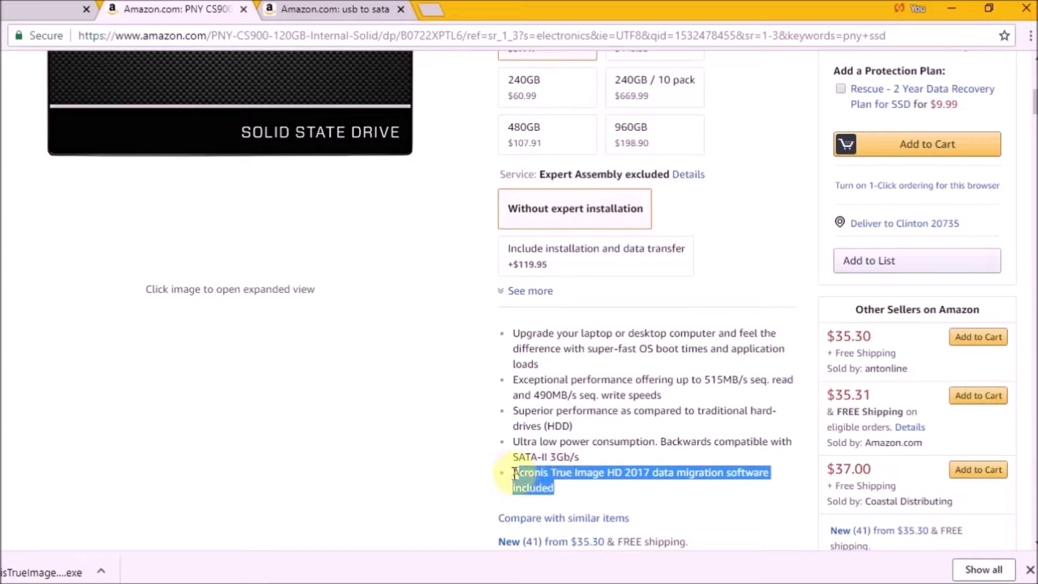
{"action": "left_click_drag", "start_coordinate": [513, 471], "coordinate": [552, 484]}
- Switch to the 'Amazon.com: usb to sata' tab
{"action": "left_click", "coordinate": [338, 12]}
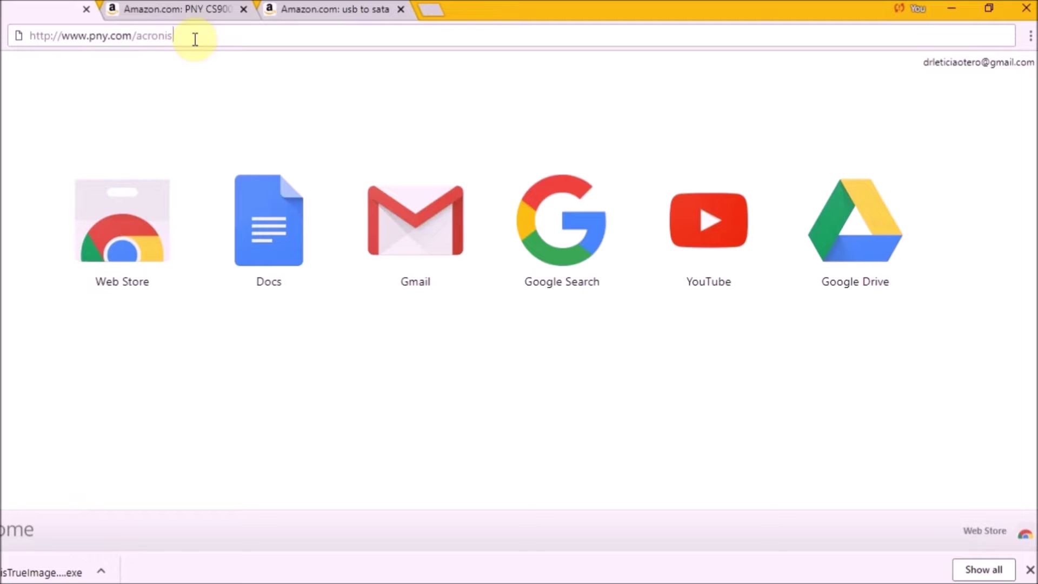
{"action": "key", "text": "Return"}
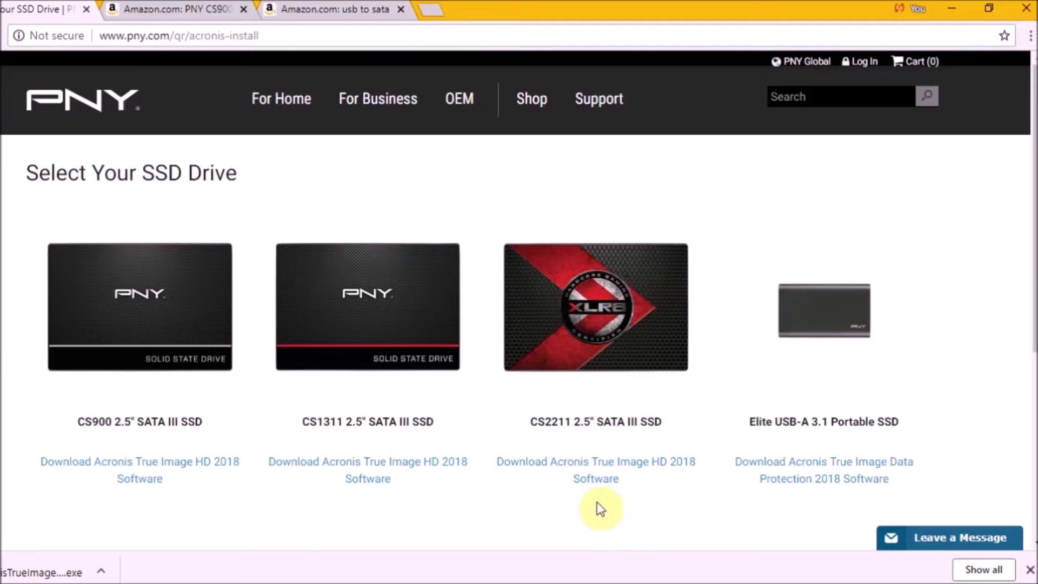
{"action": "left_click", "coordinate": [174, 462]}
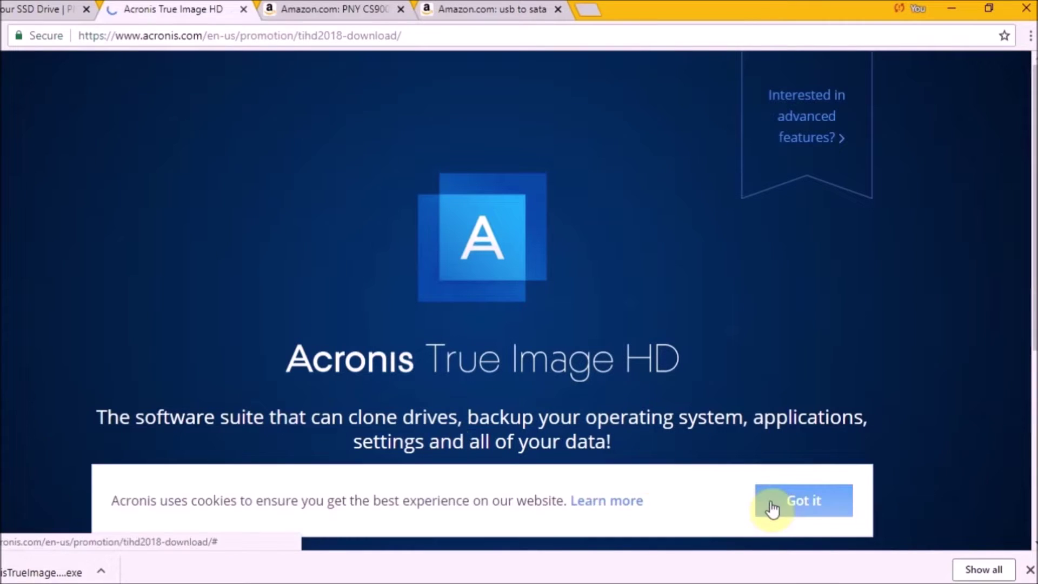
{"action": "left_click", "coordinate": [781, 503]}
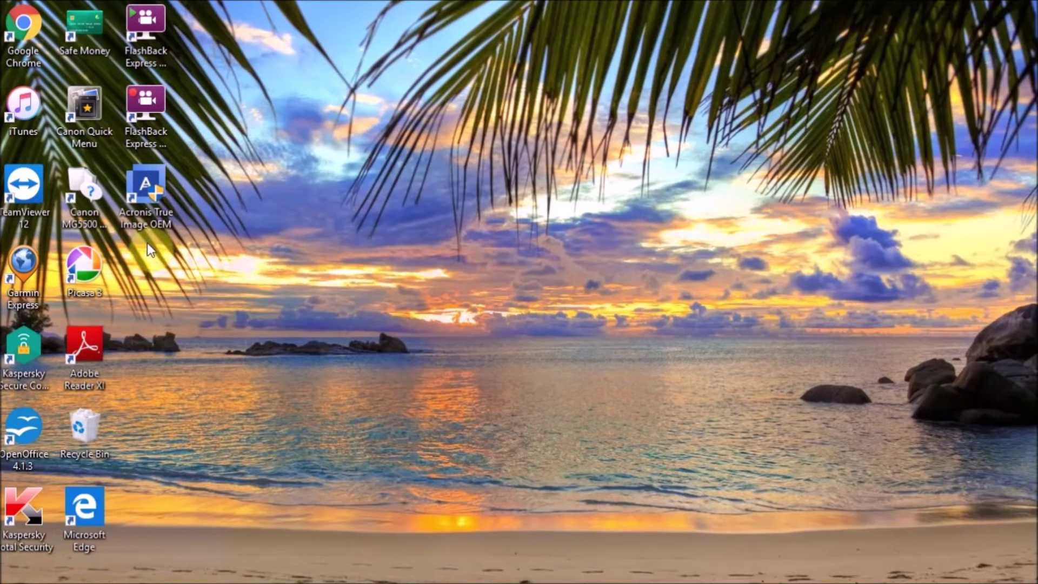
- Launch Acronis True Image OEM from the desktop and accept the license agreement
{"action": "left_click", "coordinate": [148, 211]}
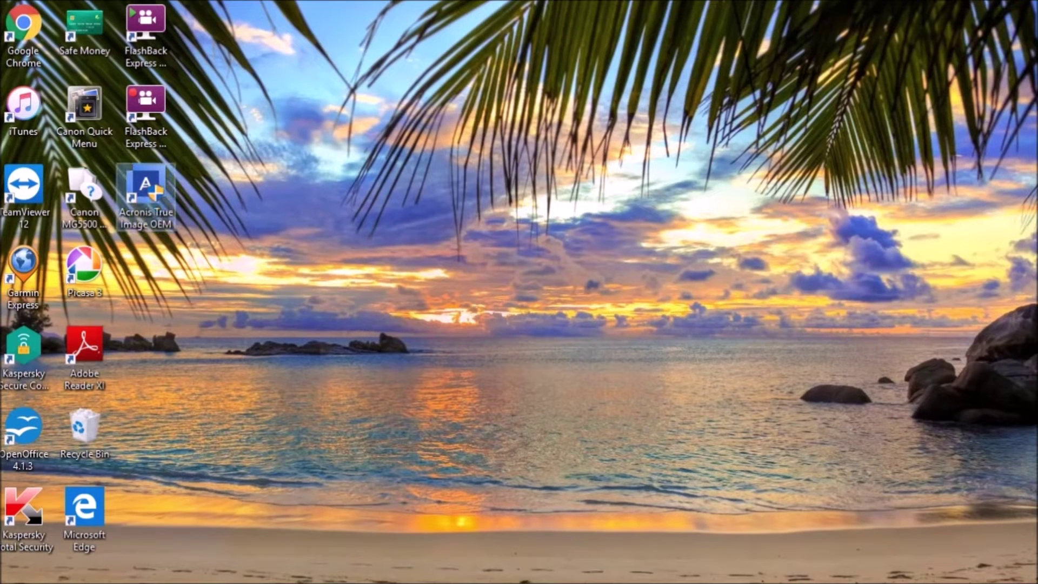
{"action": "left_click", "coordinate": [389, 412]}
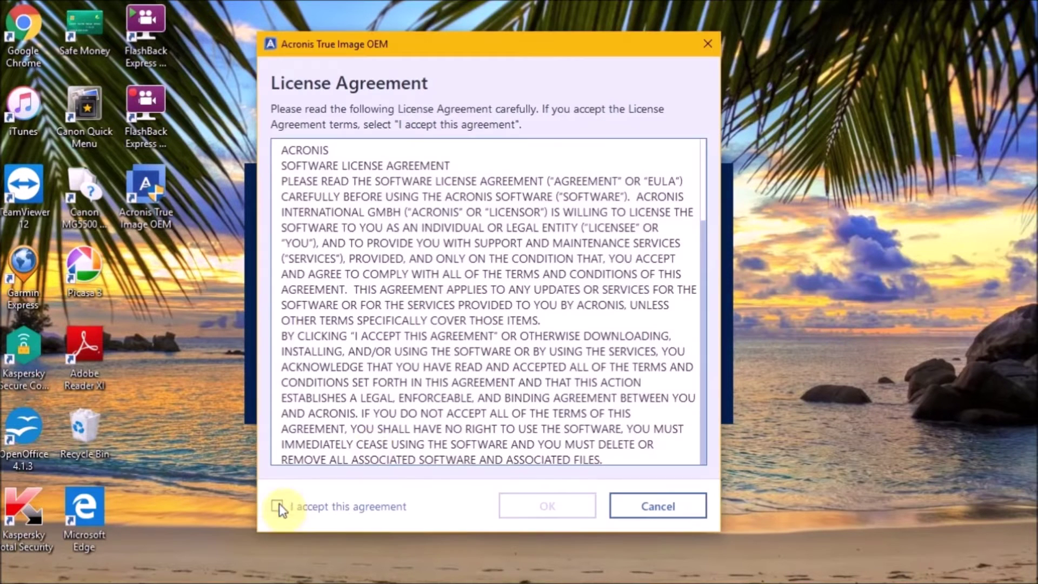
{"action": "left_click", "coordinate": [279, 503]}
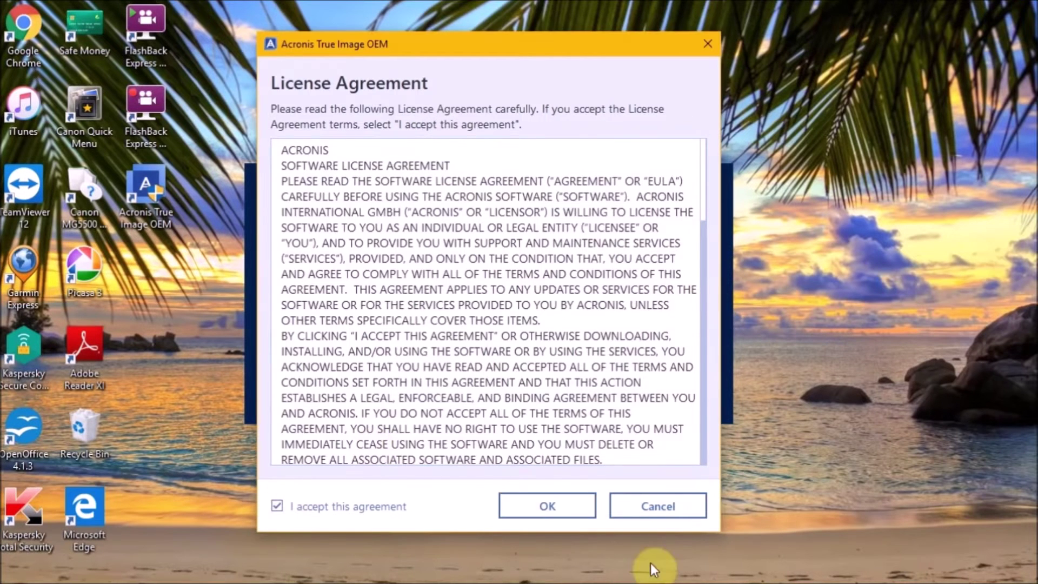
{"action": "left_click", "coordinate": [535, 506]}
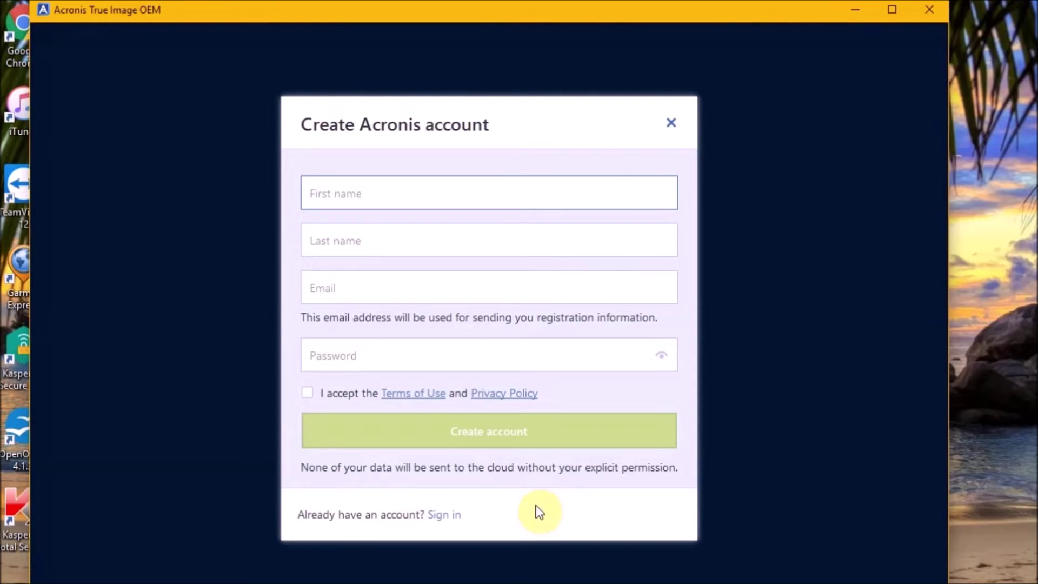
- Switch to signing in to an existing Acronis account with the account e-mail and password
{"action": "left_click", "coordinate": [456, 517]}
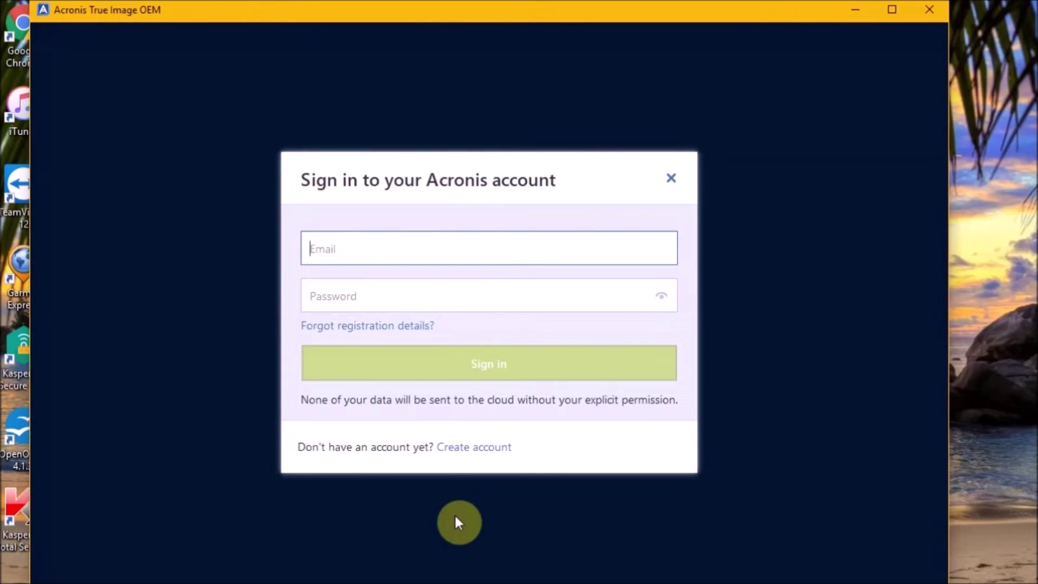
{"action": "key", "text": "ctrl+v"}
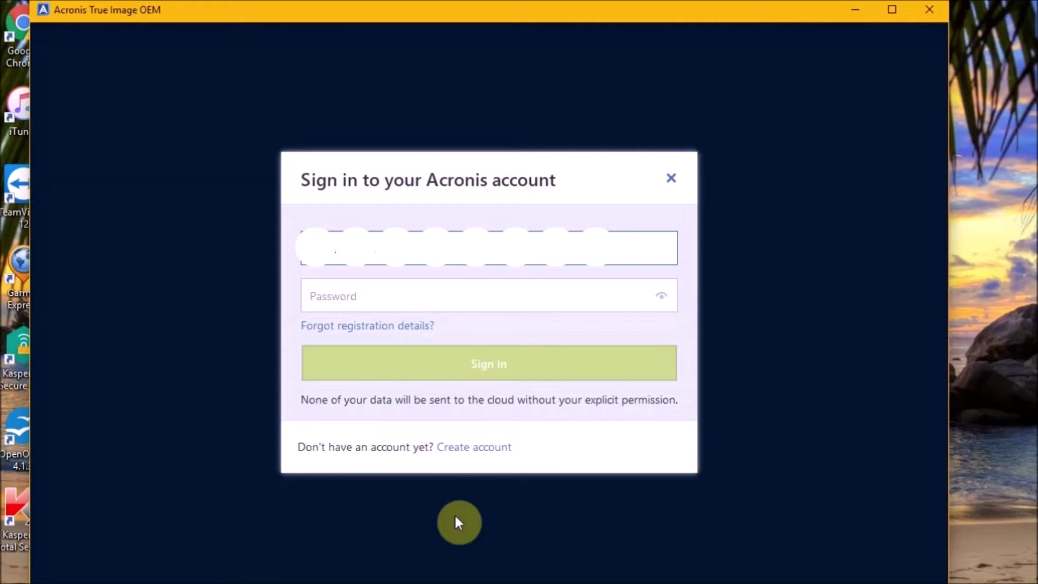
{"action": "left_click", "coordinate": [386, 298]}
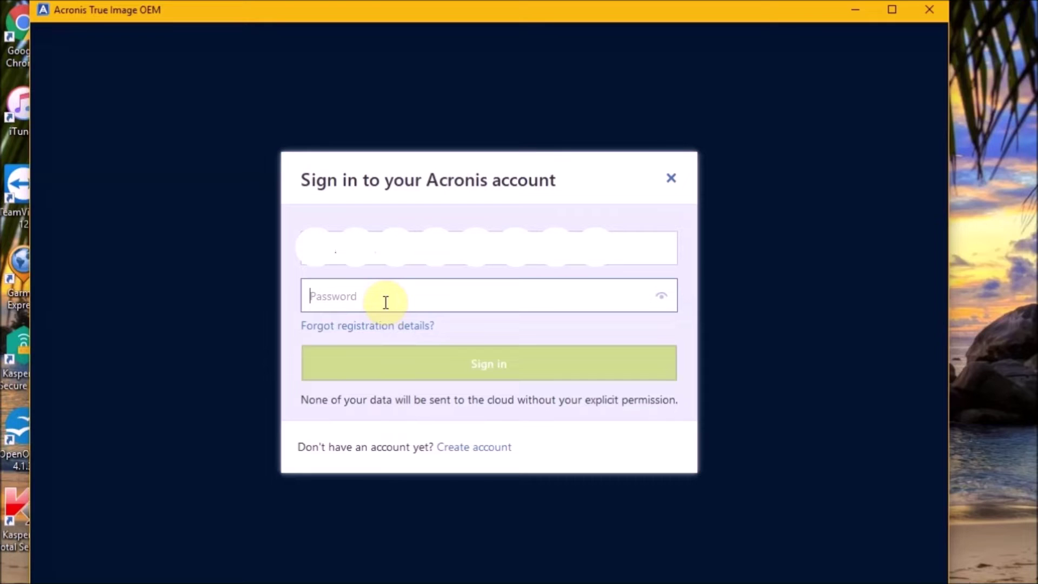
{"action": "type", "text": "*************"}
{"action": "left_click", "coordinate": [399, 365]}
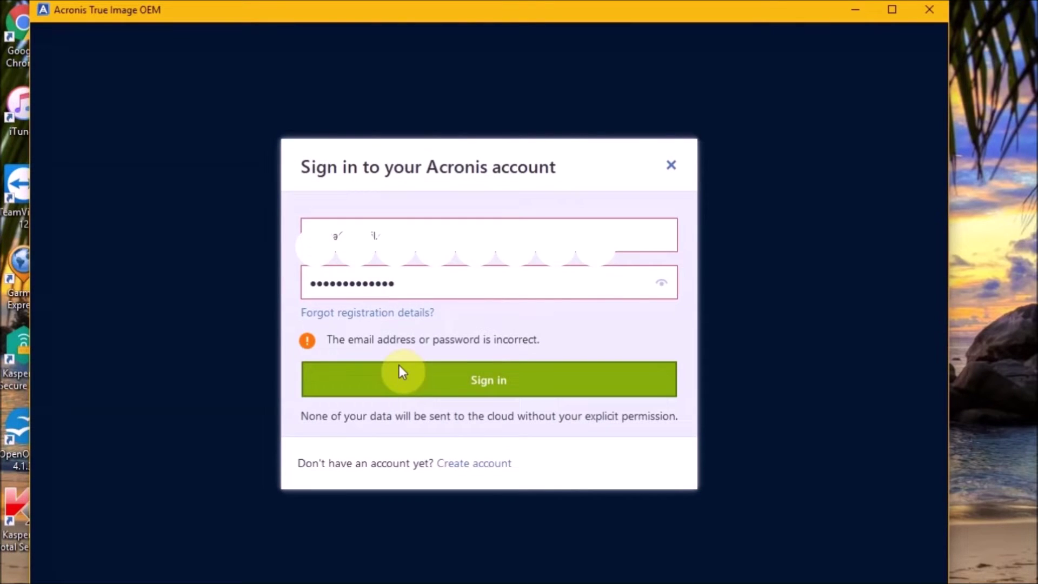
- Re-enter the e-mail after the failed sign-in, sign in again, and paste the product serial number
{"action": "left_click", "coordinate": [318, 230]}
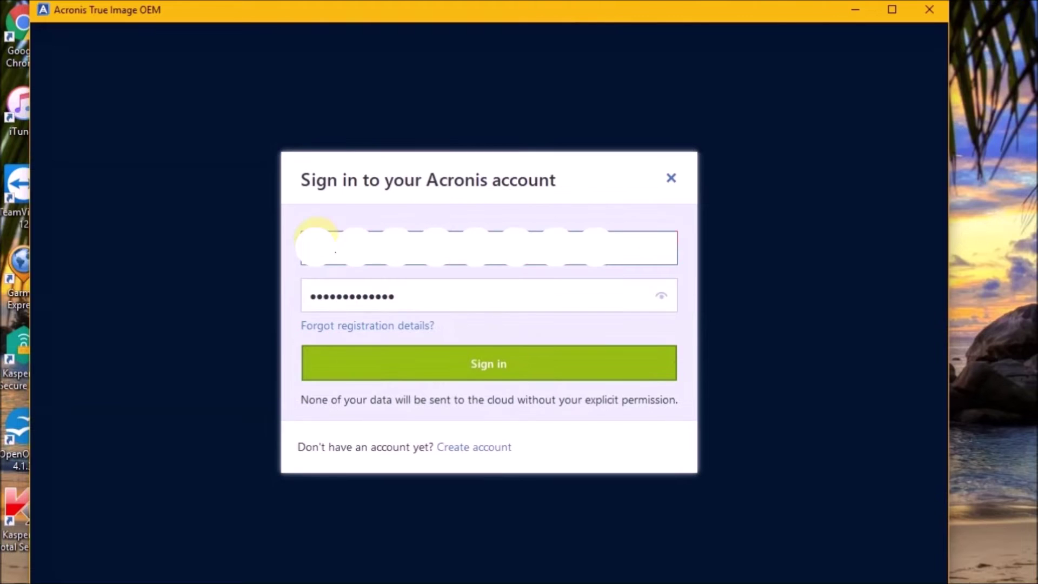
{"action": "left_click", "coordinate": [420, 372]}
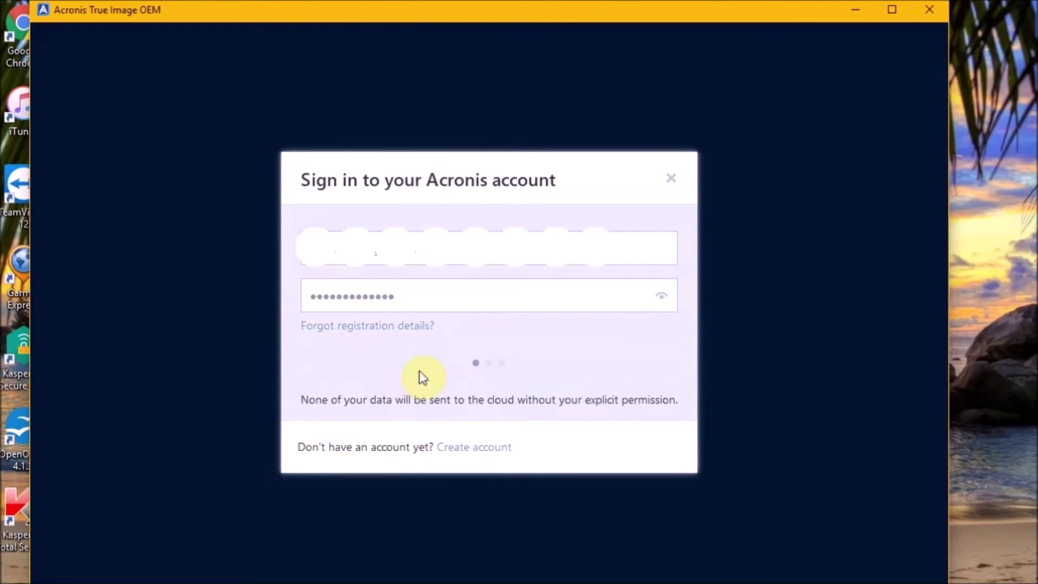
{"action": "left_click", "coordinate": [419, 347]}
{"action": "key", "text": "ctrl+v"}
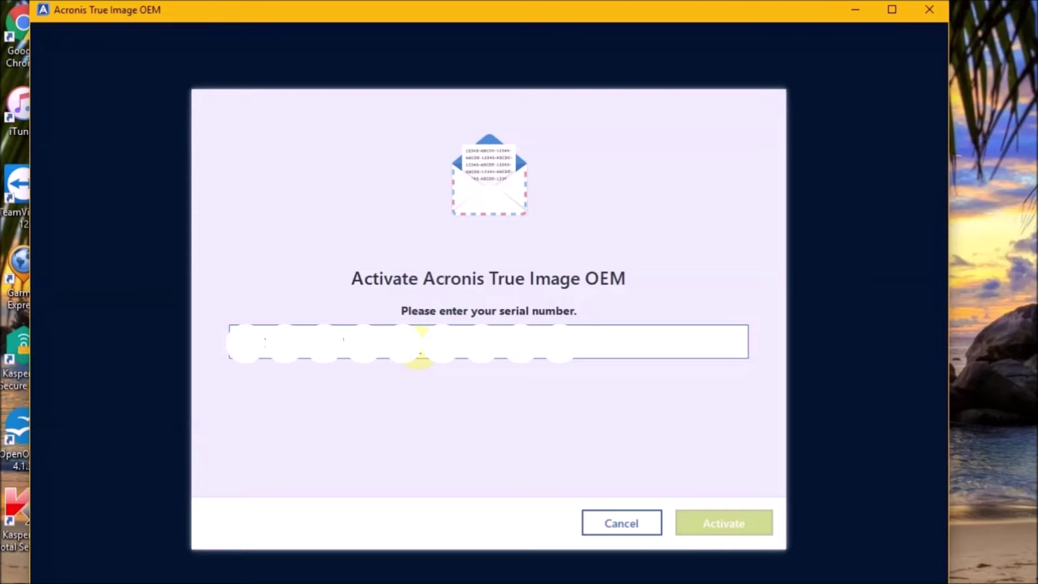
- Activate Acronis True Image OEM with the entered serial number
{"action": "left_click", "coordinate": [695, 527]}
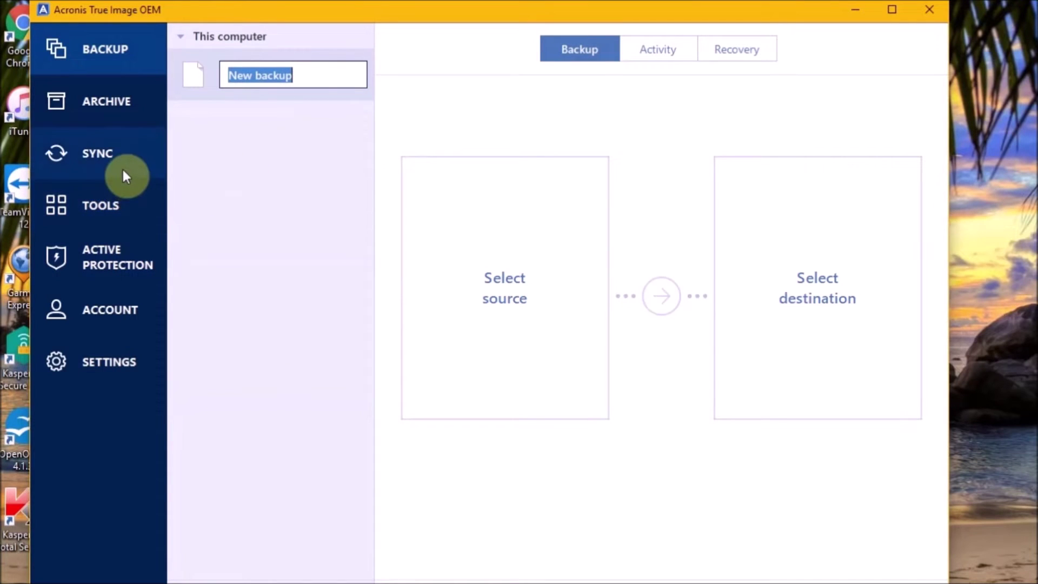
- Launch Clone Disk from Tools, then minimize the Acronis window and This PC to reveal the wizard
{"action": "left_click", "coordinate": [119, 211]}
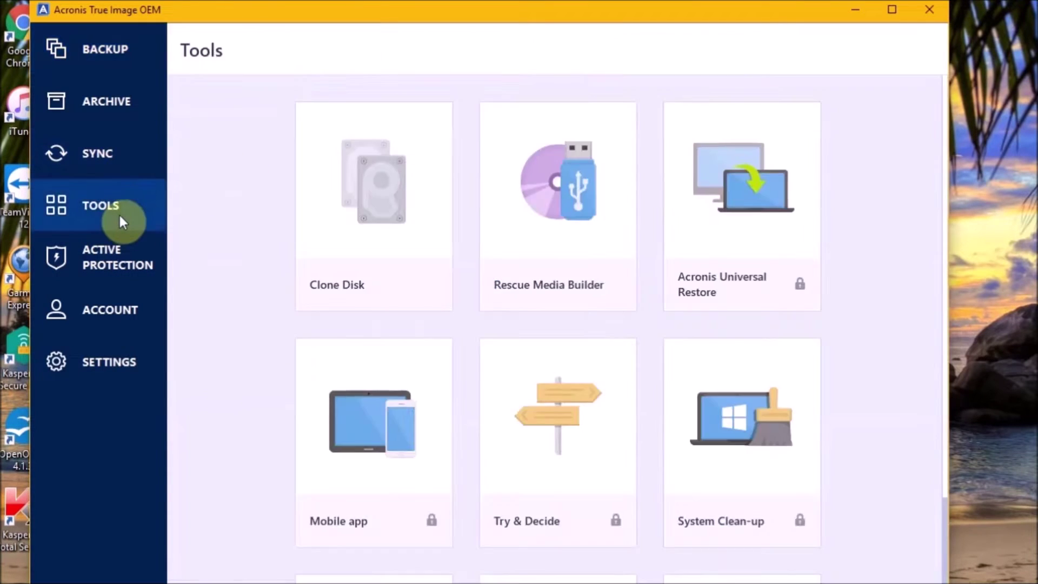
{"action": "left_click", "coordinate": [363, 209]}
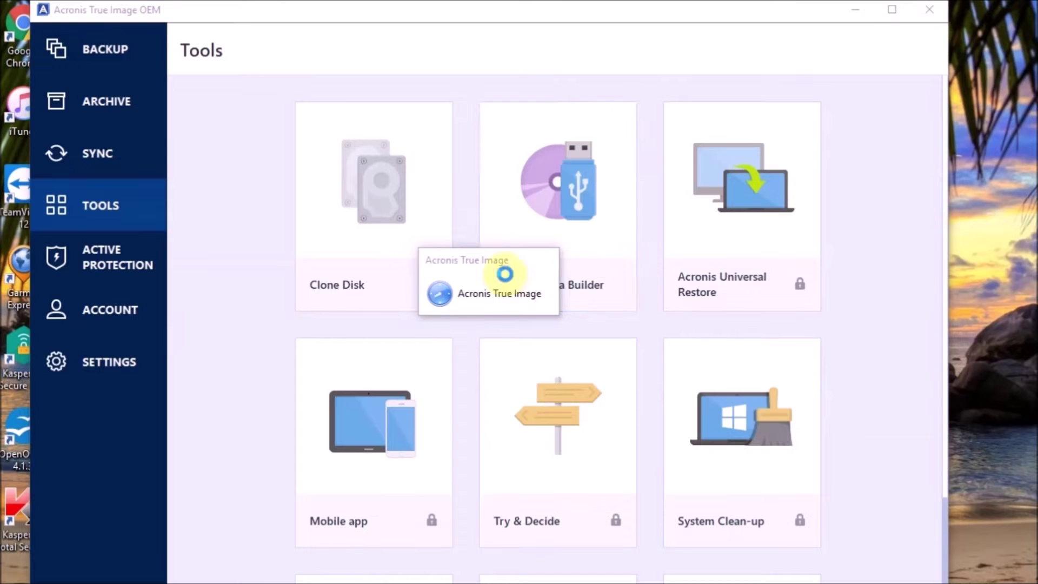
{"action": "left_click", "coordinate": [853, 10]}
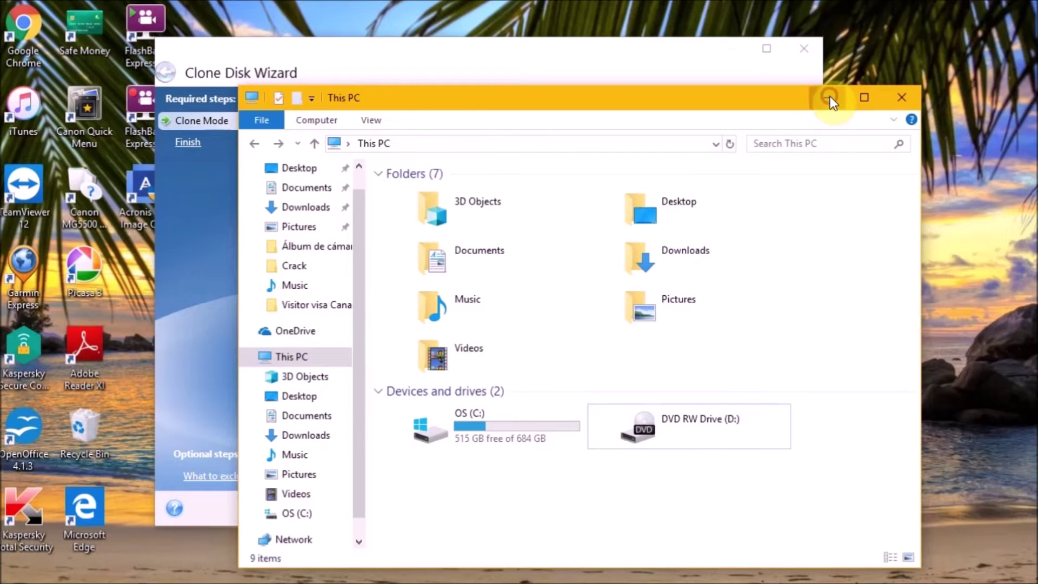
{"action": "left_click", "coordinate": [830, 97]}
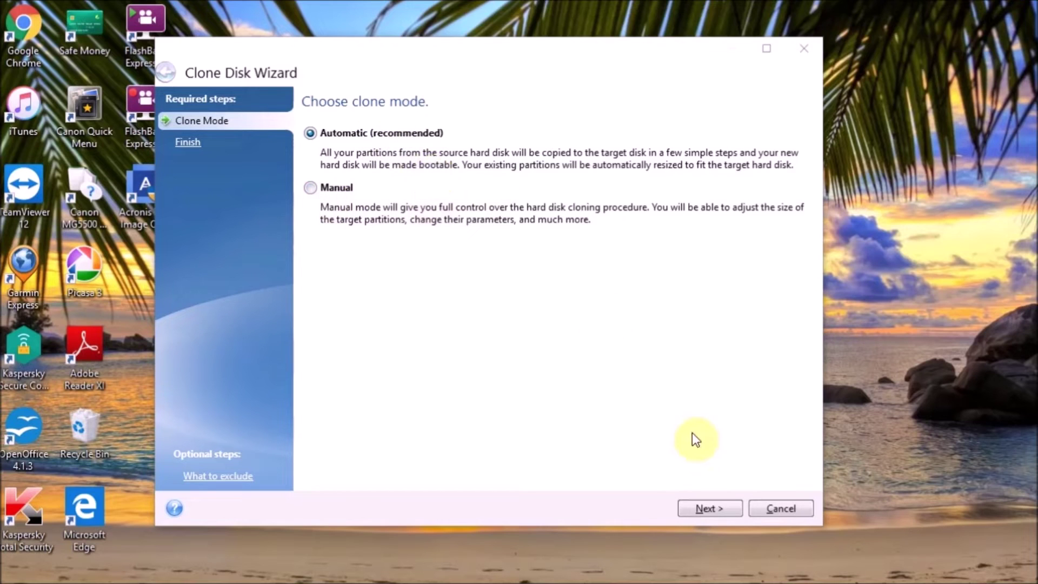
- Keep Automatic (recommended) clone mode and continue to the Summary of Disk 1 to Disk 2
{"action": "left_click", "coordinate": [710, 503]}
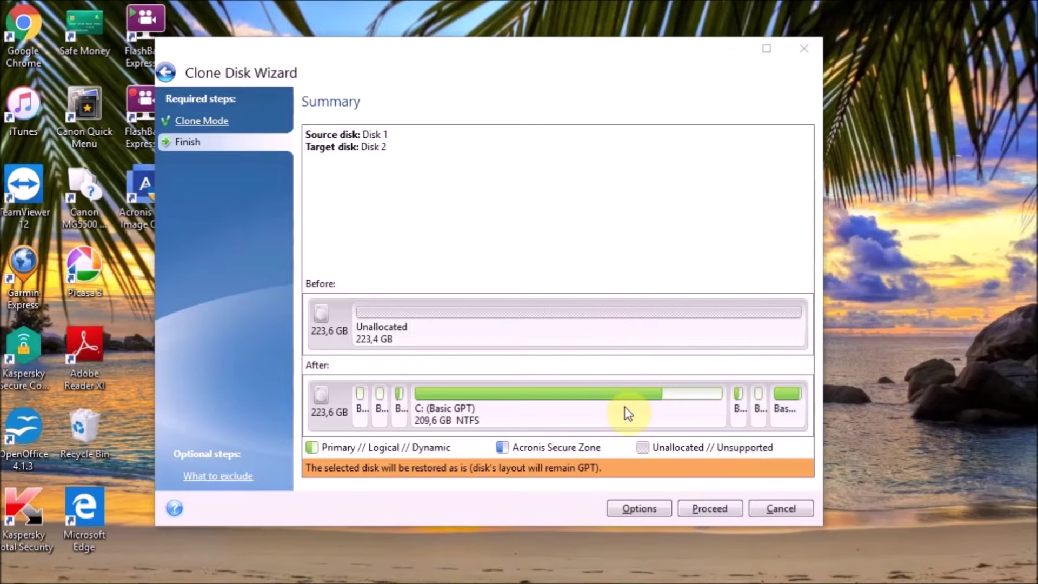
- Proceed with cloning Disk 1 to Disk 2 and close the success message when it finishes
{"action": "left_click", "coordinate": [705, 511]}
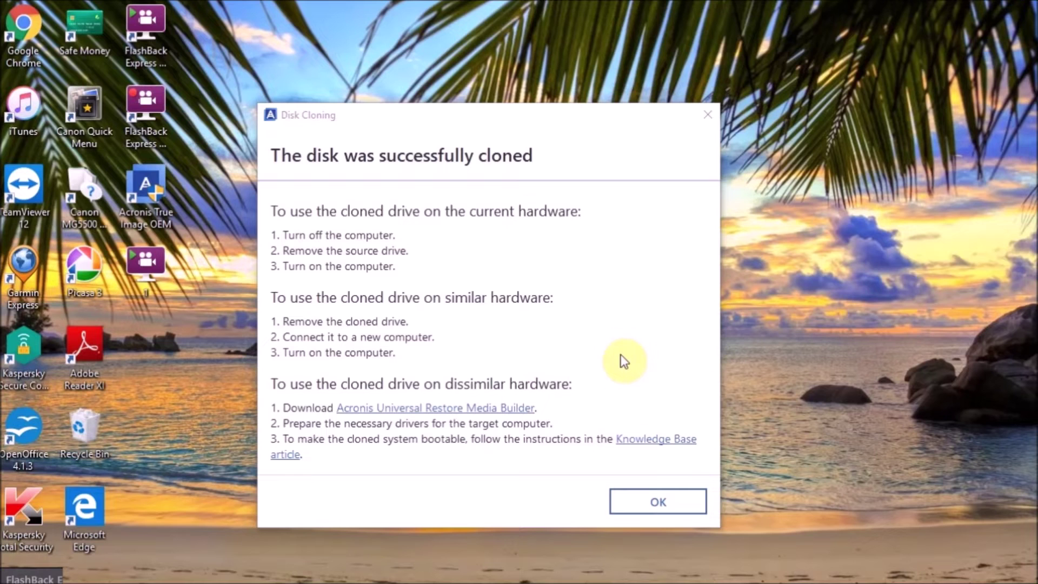
{"action": "left_click", "coordinate": [649, 499]}
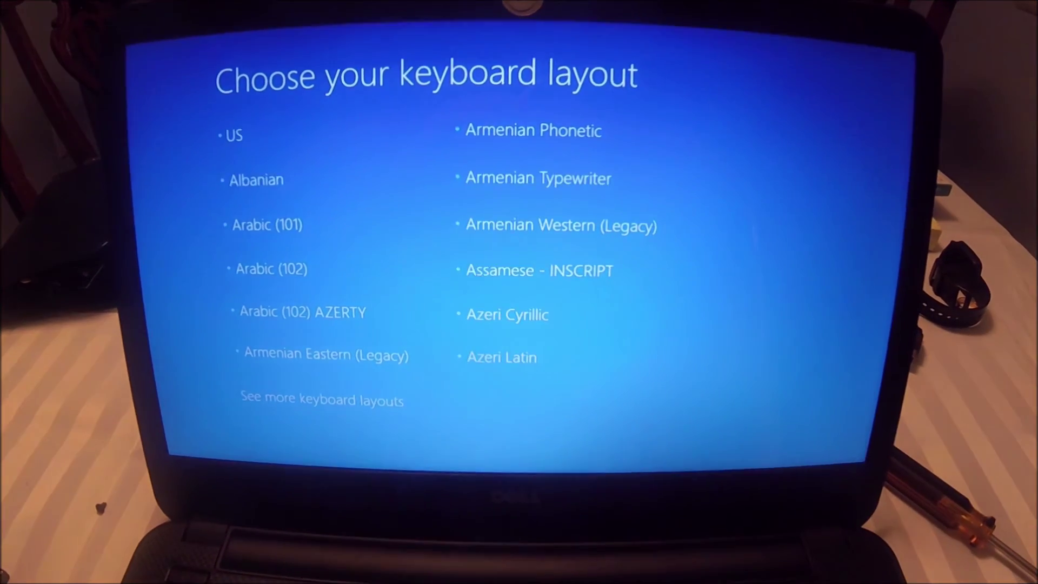
- Select and confirm the US keyboard layout on the Windows startup screen
{"action": "key", "text": "Tab"}
{"action": "key", "text": "Return"}
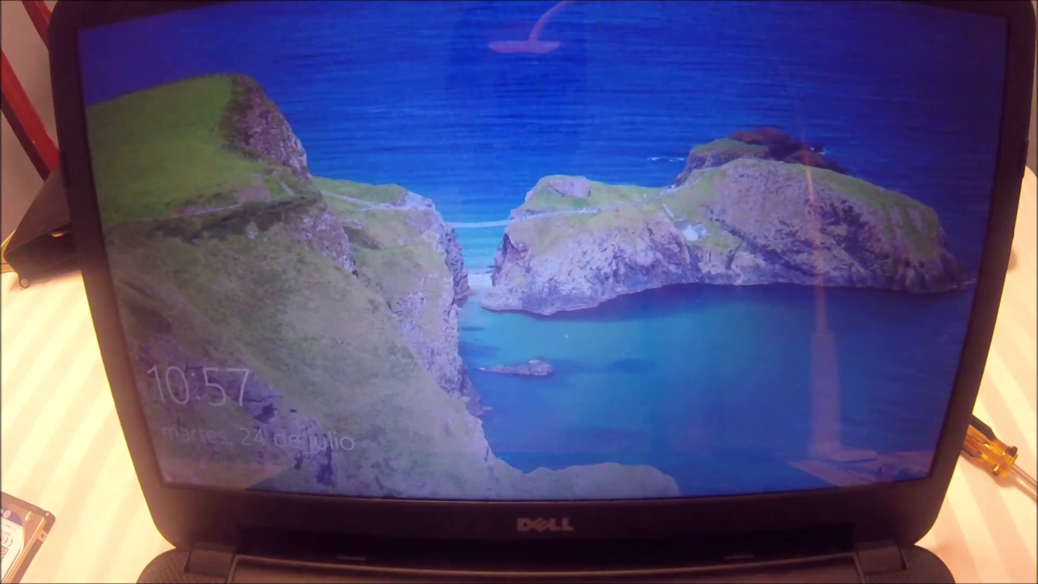
- Get past the lock screen and sign in with the account password to reach the desktop
{"action": "key", "text": "Return"}
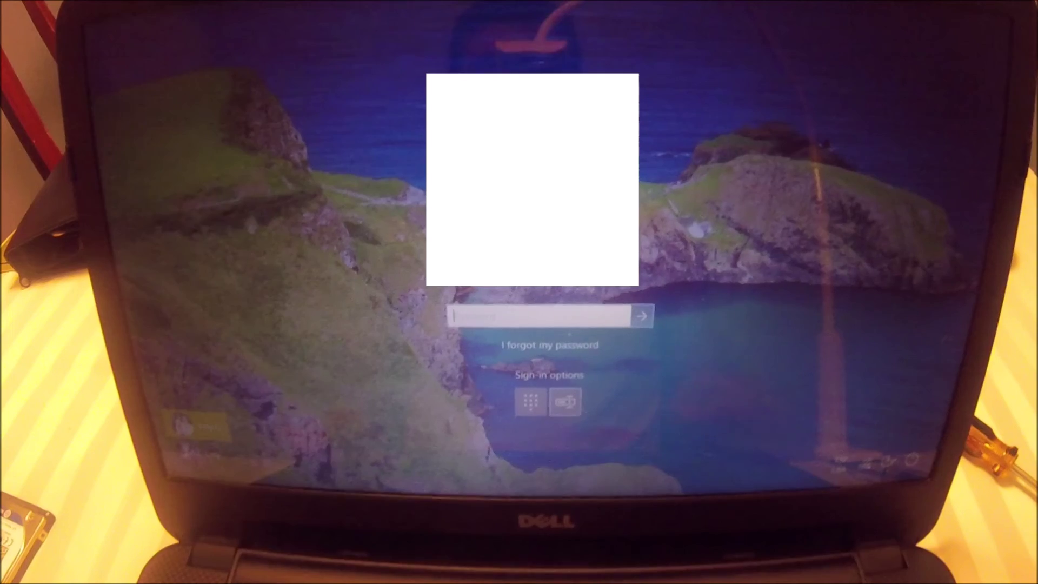
{"action": "type", "text": "•••••••••••"}
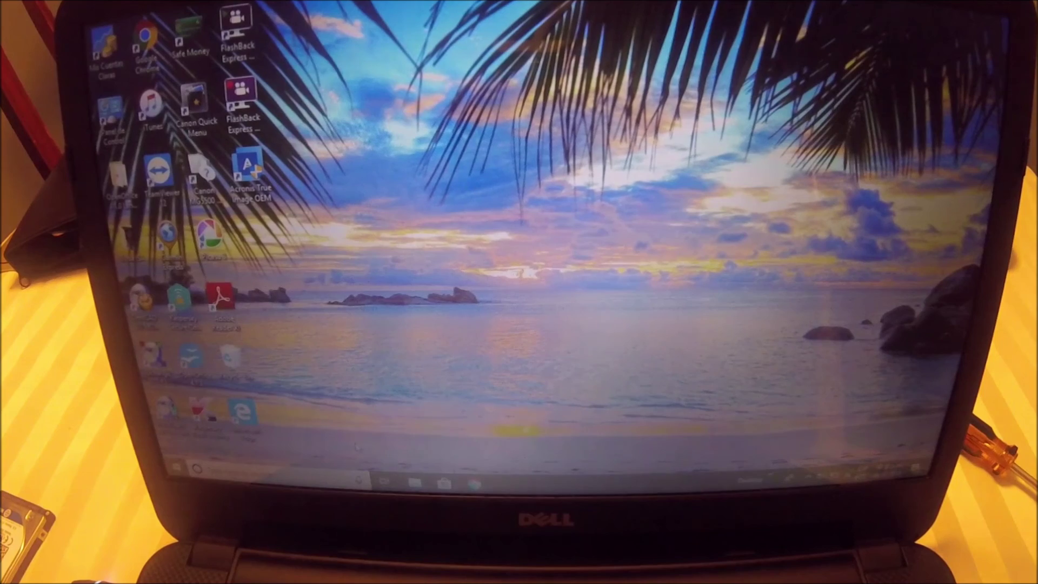
- Open File Explorer at This PC, showing the folders, OS (C:) and DVD RW Drive (D:)
{"action": "key", "text": "super+e"}
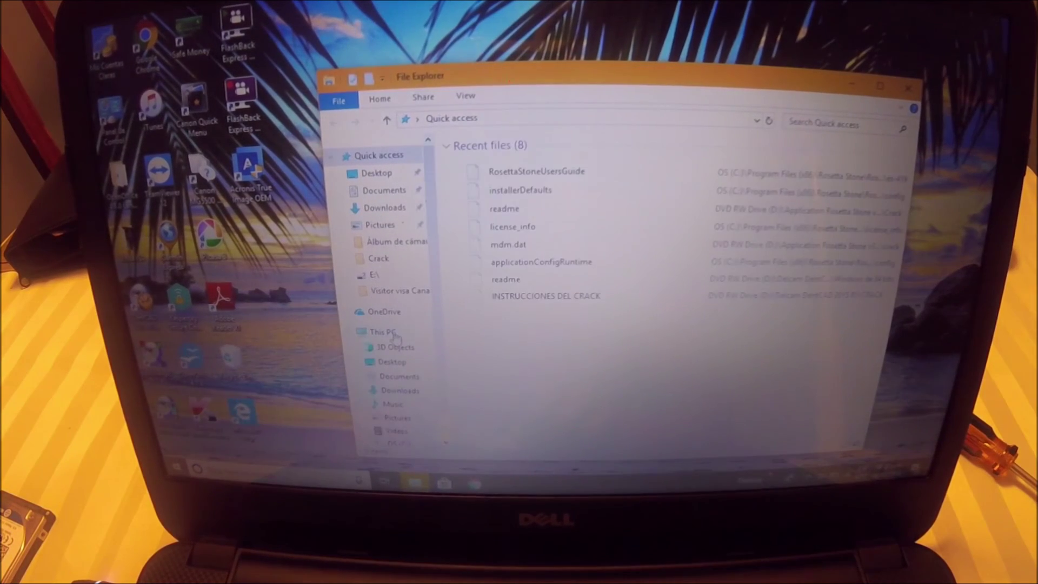
{"action": "left_click", "coordinate": [384, 332]}
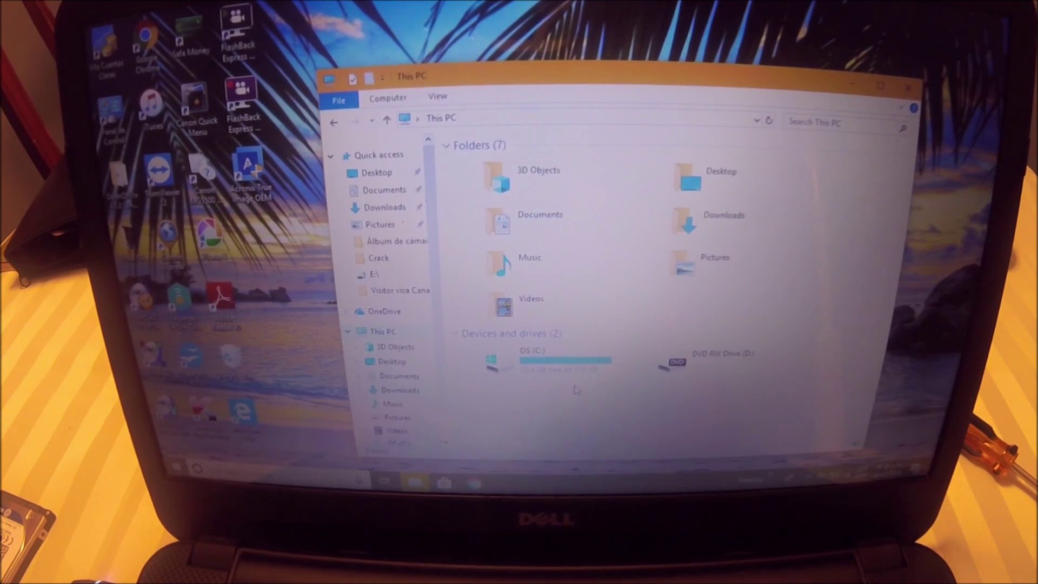
- Close the This PC File Explorer window to return to the desktop
{"action": "left_click", "coordinate": [908, 87]}
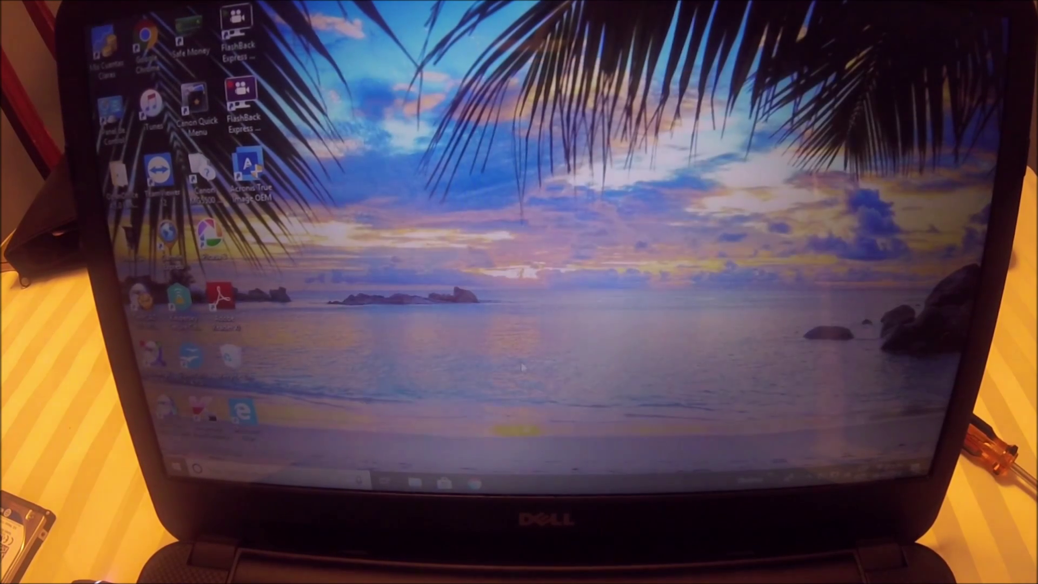